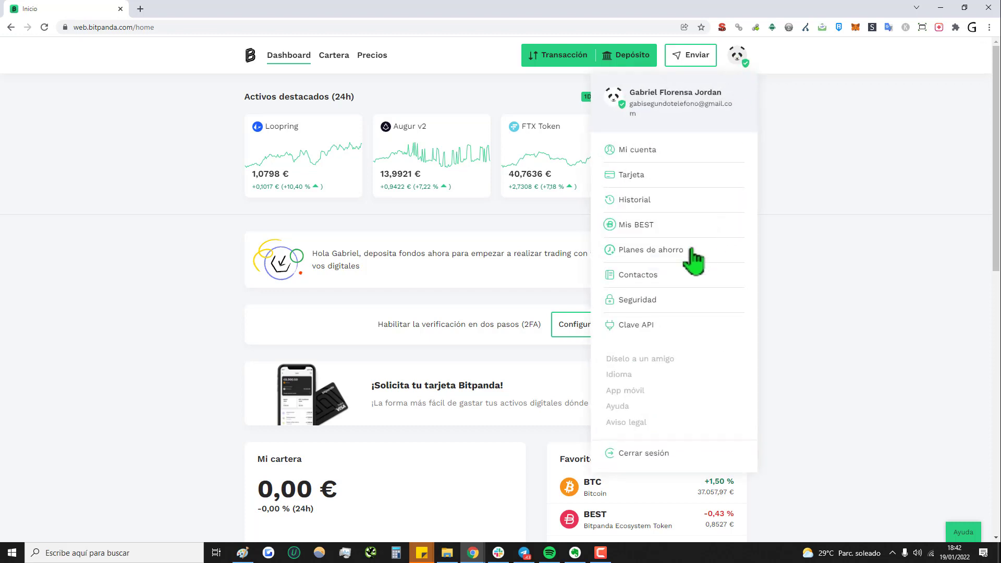
# Step: Open the profile avatar menu to reach Planes de ahorro
pyautogui.click(687, 251)
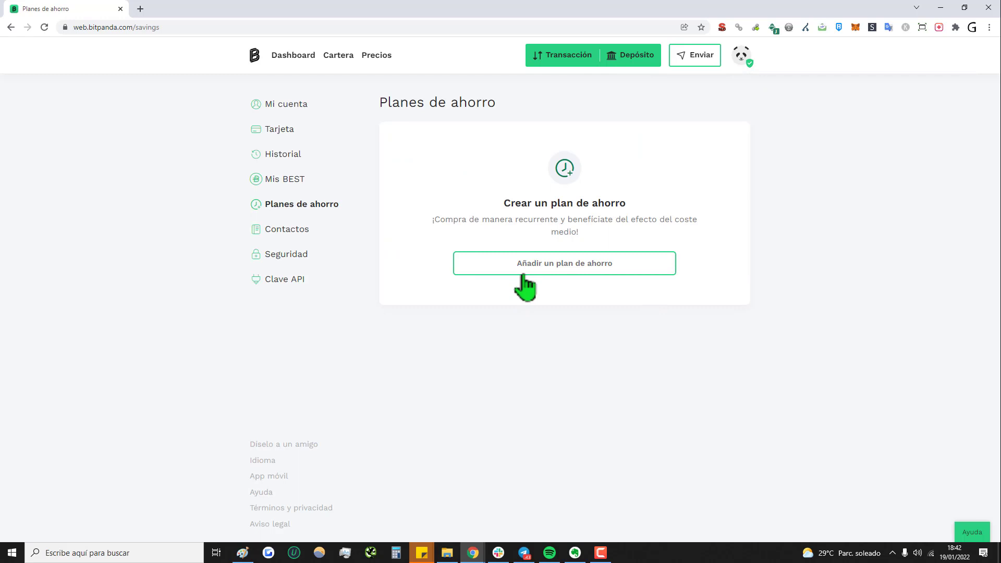
# Step: Add a new savings plan, browse the ETF, Metales and Todo filters, and pick Alphabet (GOOGL)
pyautogui.click(524, 284)
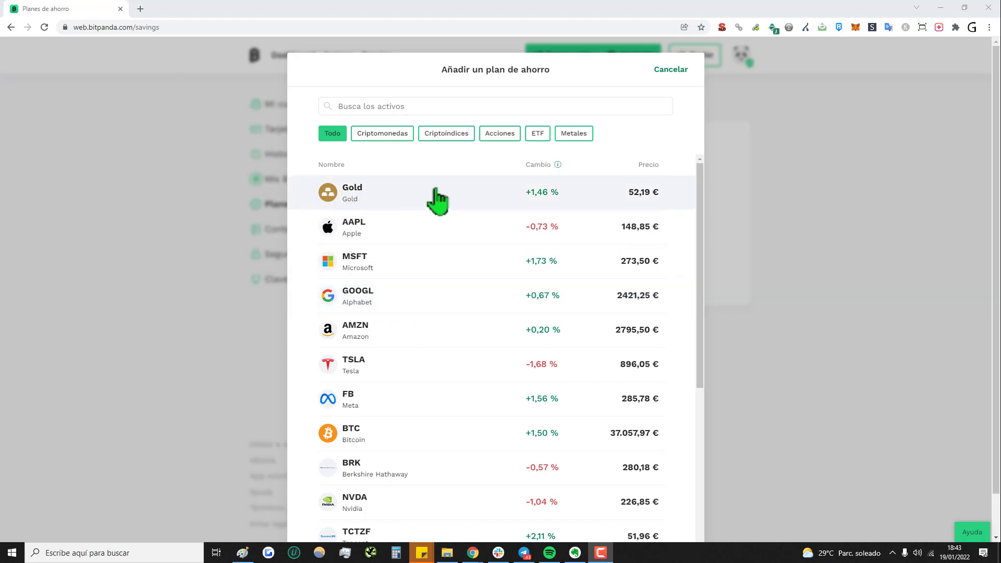
pyautogui.click(540, 136)
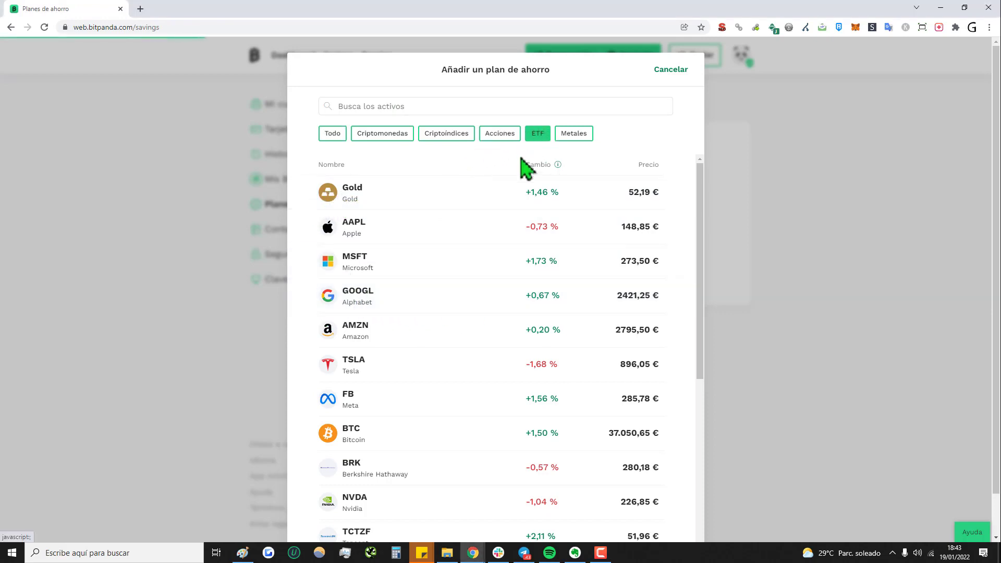
pyautogui.click(590, 139)
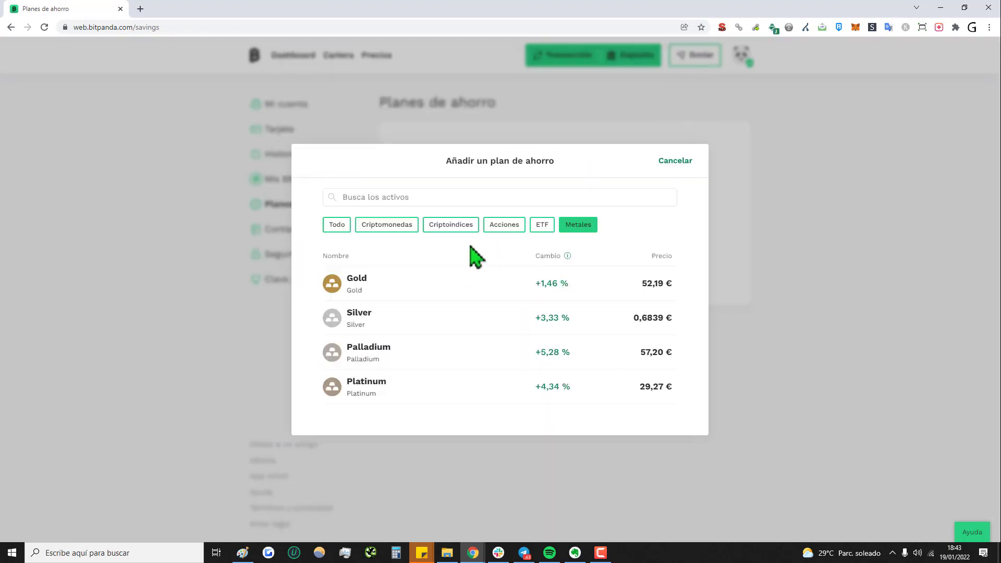
pyautogui.click(337, 225)
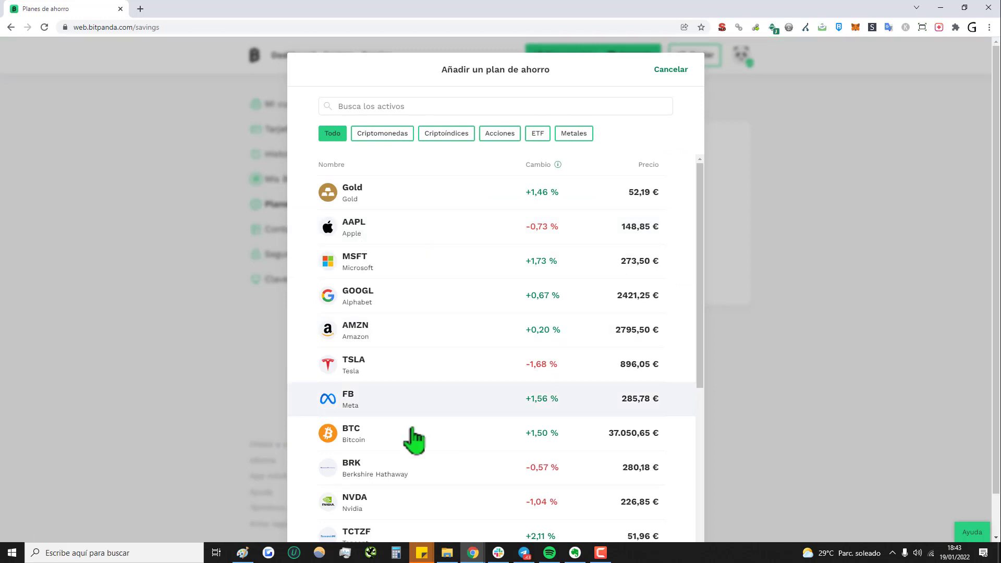
pyautogui.click(442, 298)
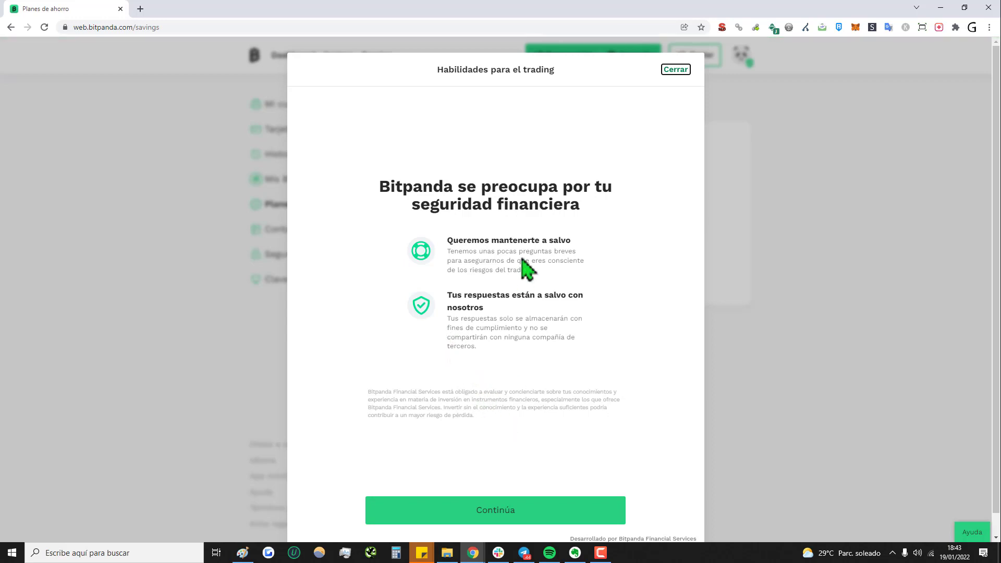
# Step: Complete the trading-skills questionnaire and switch on the suitability confirmation toggle
pyautogui.scroll(-1, 529, 443)
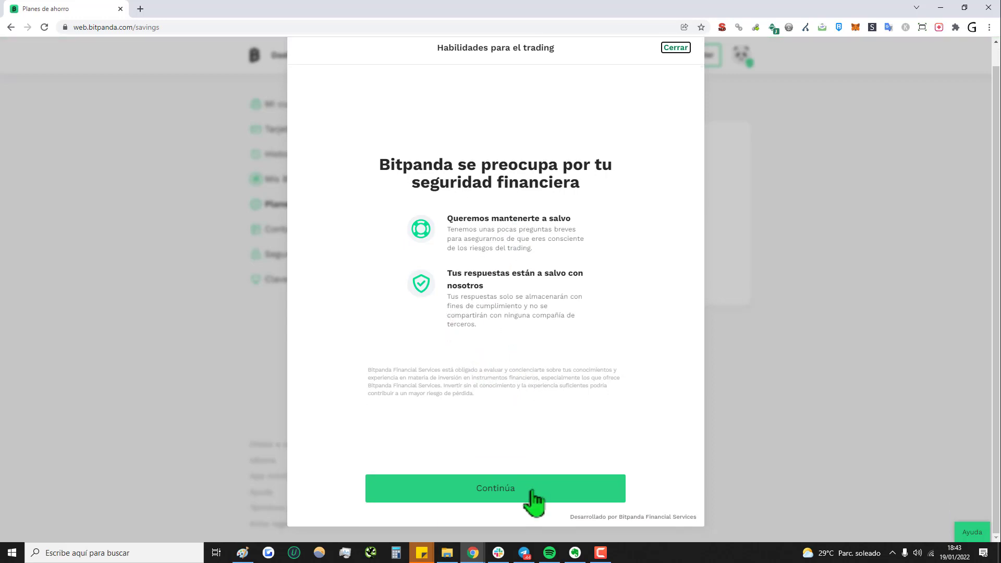
pyautogui.click(530, 493)
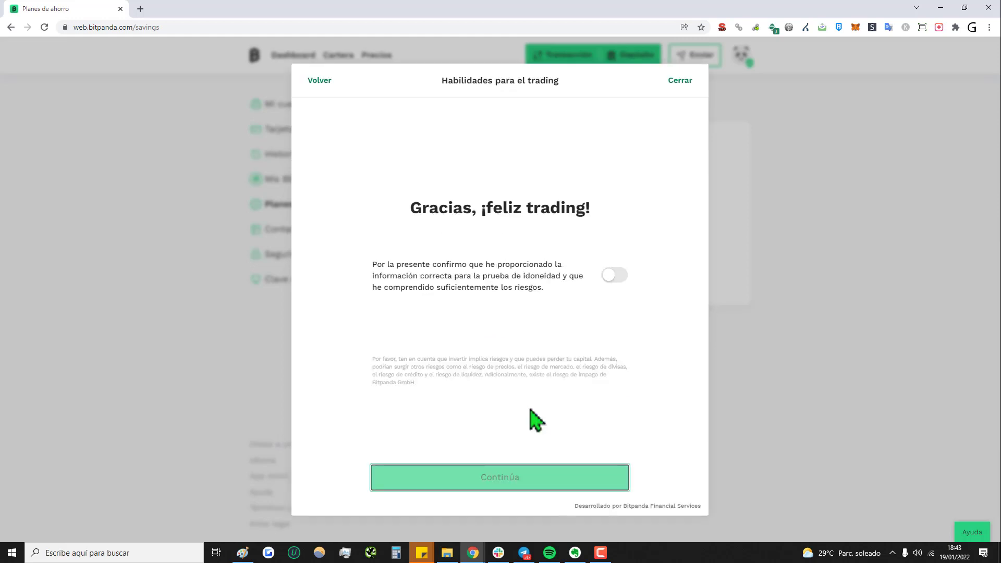
pyautogui.click(614, 277)
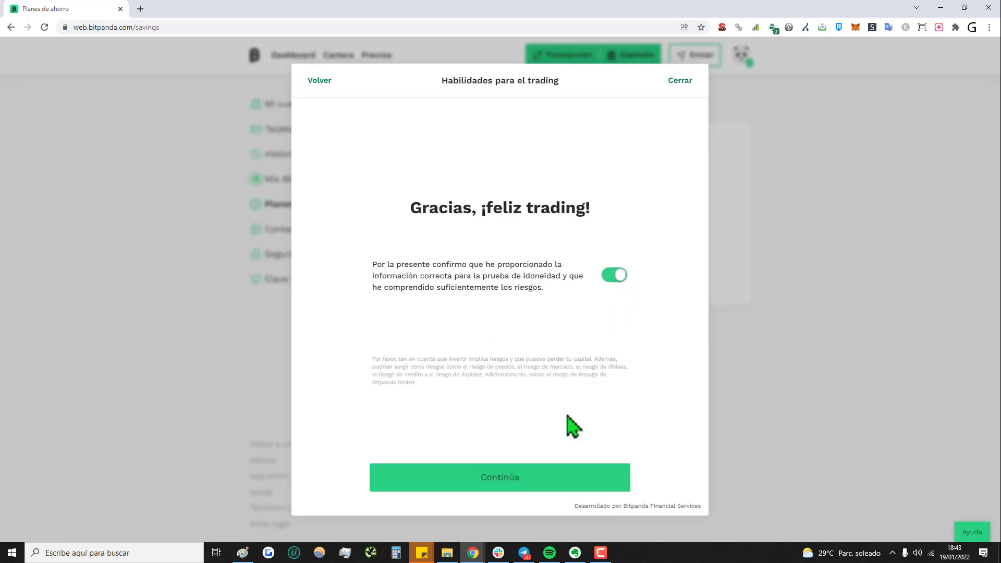
pyautogui.click(516, 482)
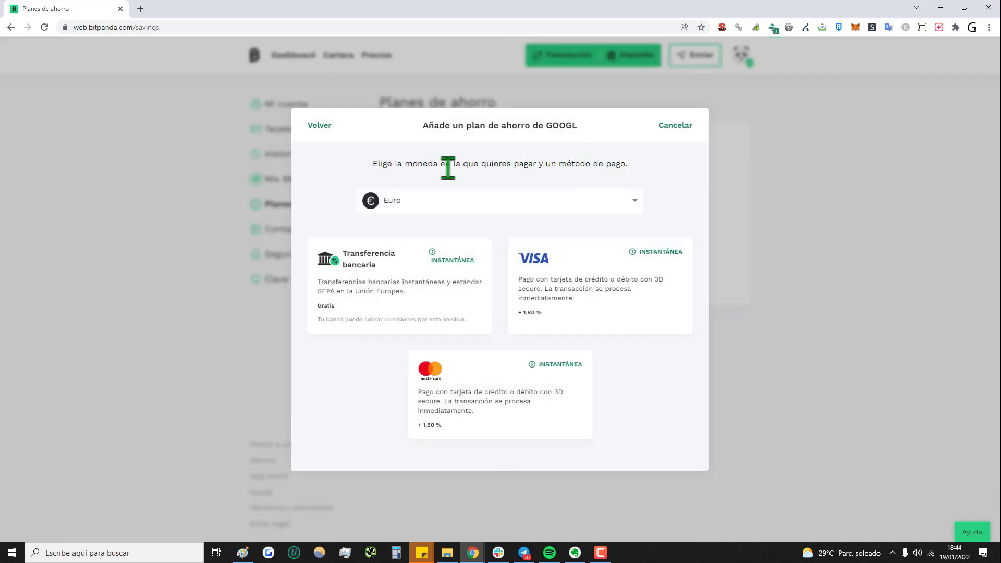
# Step: Keep Euro as the payment currency and choose the VISA card as payment method
pyautogui.click(417, 201)
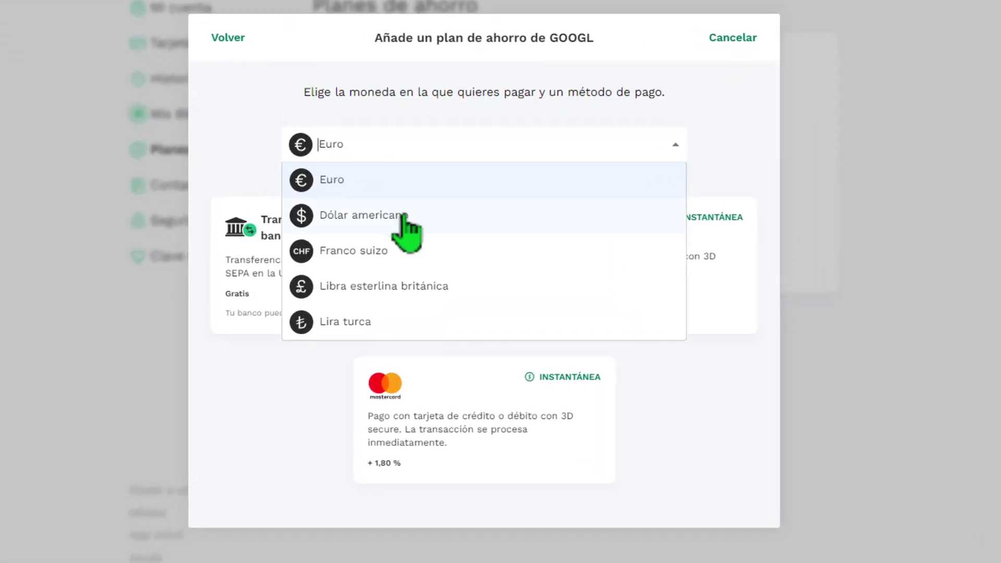
pyautogui.click(250, 143)
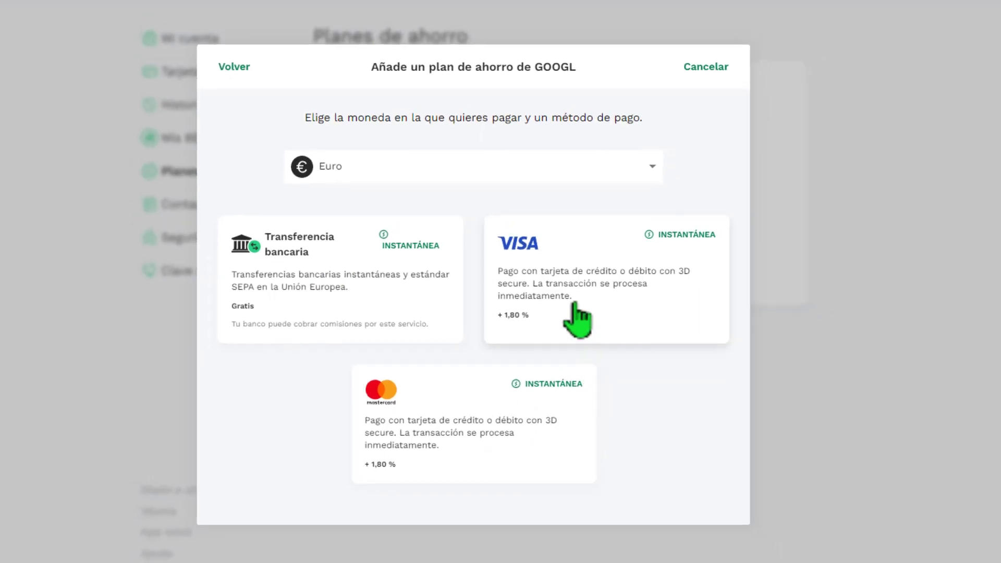
pyautogui.click(577, 308)
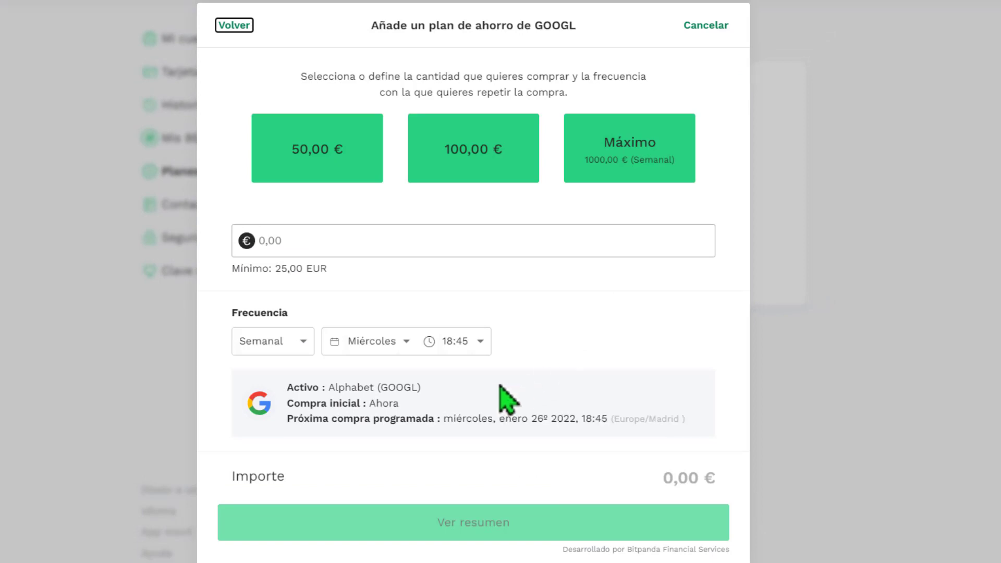
# Step: Set the amount to 25 €, frequency Mensual, day 20.º and time 20:00
pyautogui.click(293, 239)
pyautogui.write('25')
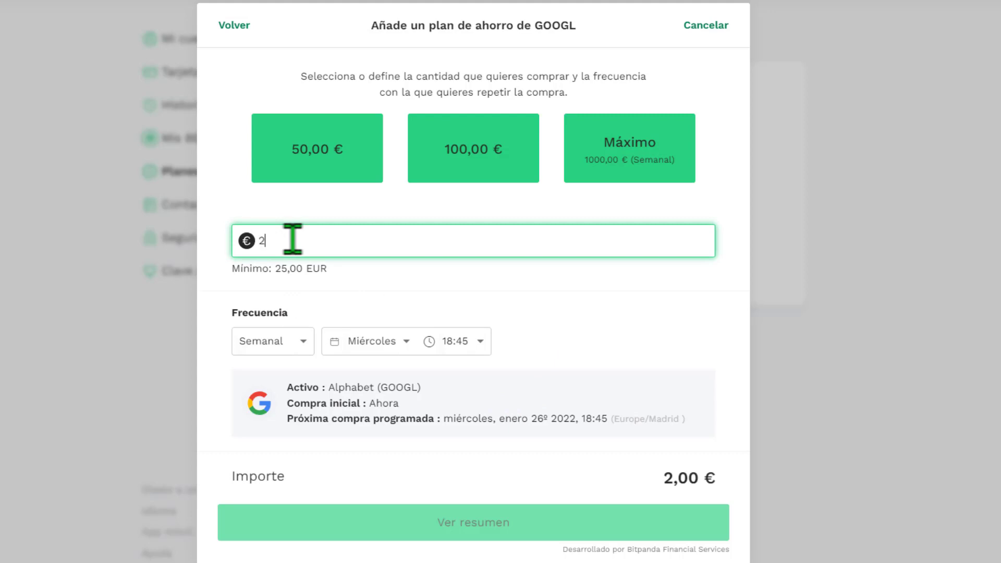
pyautogui.click(301, 344)
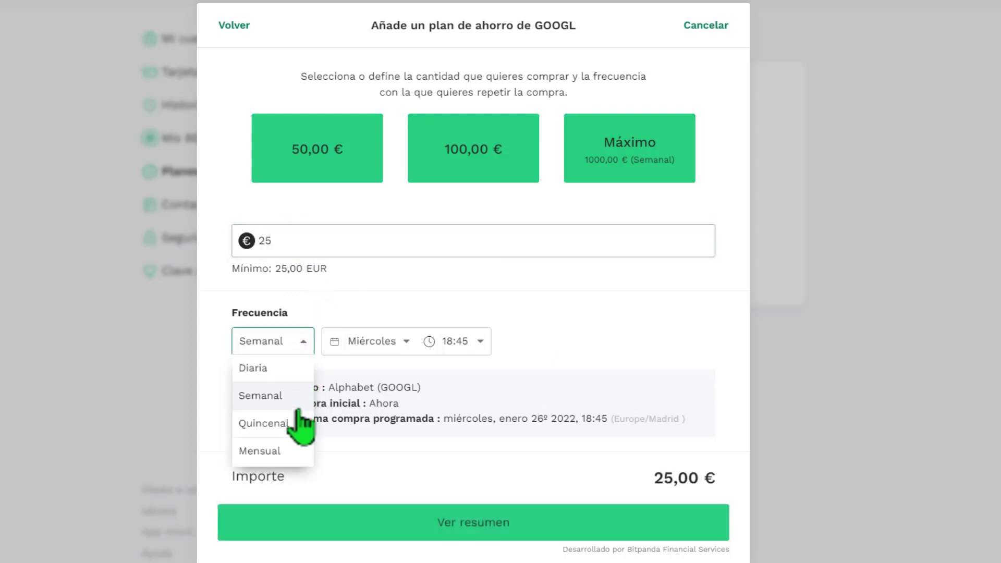
pyautogui.click(294, 459)
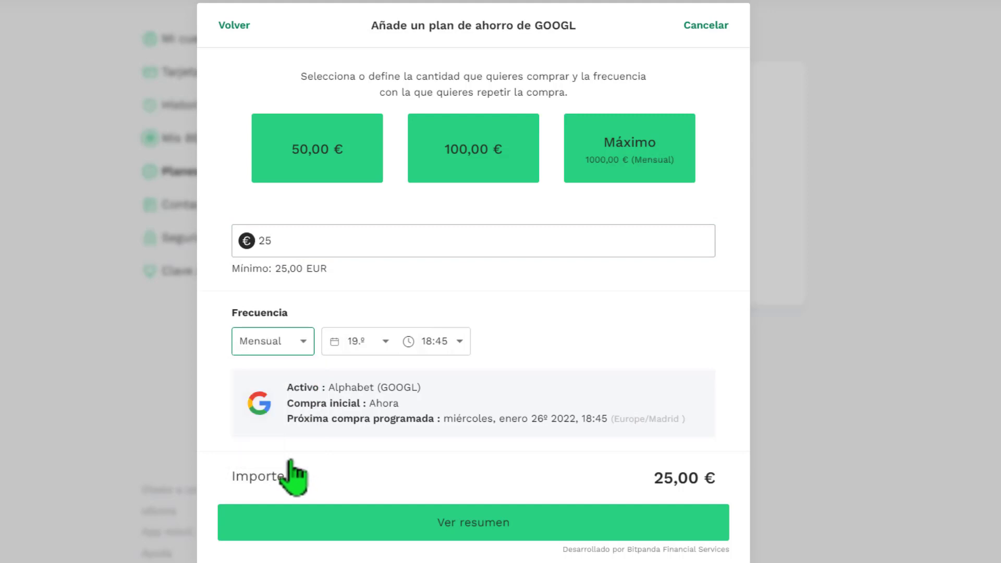
pyautogui.click(365, 341)
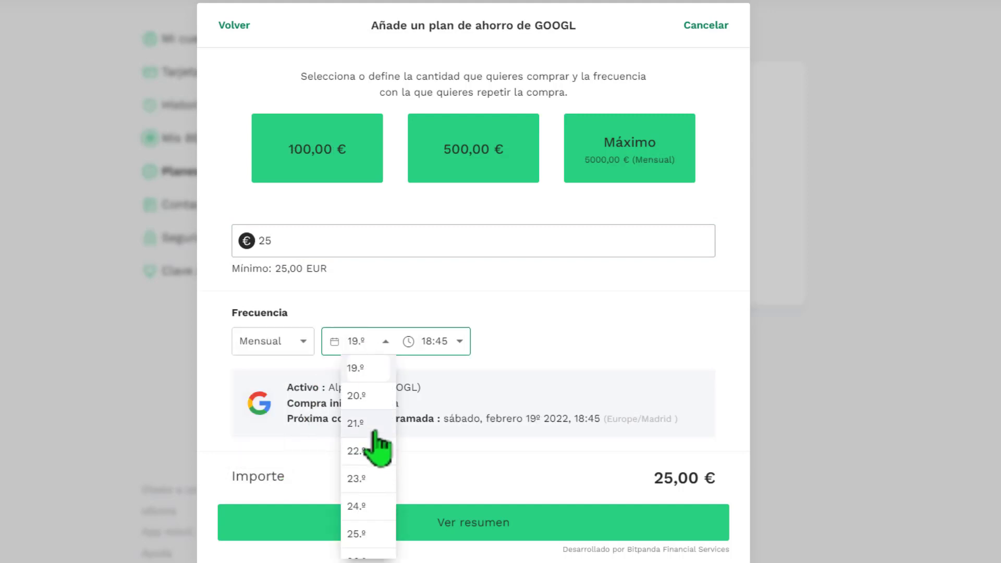
pyautogui.click(371, 391)
pyautogui.click(436, 342)
pyautogui.scroll(-4, 447, 424)
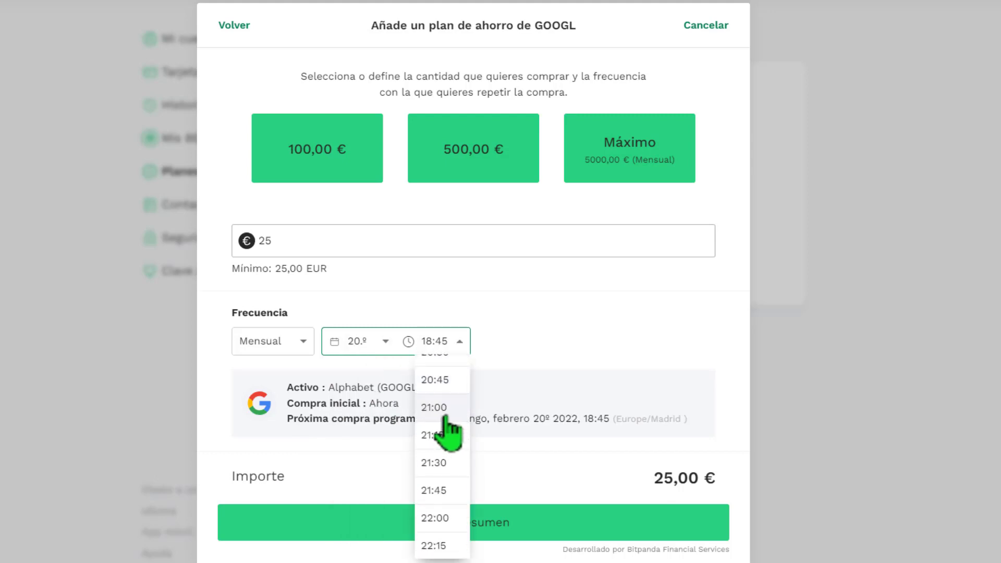
pyautogui.scroll(3, 449, 438)
pyautogui.click(446, 436)
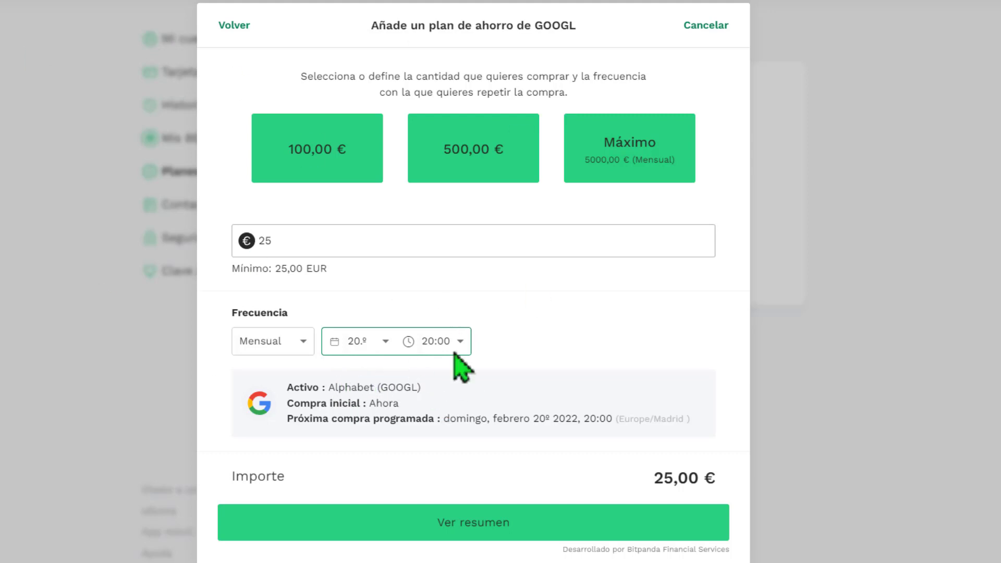
# Step: Open Ver resumen, accept the card-ownership, derivatives and documents consents, then Confirmar ahora
pyautogui.click(528, 525)
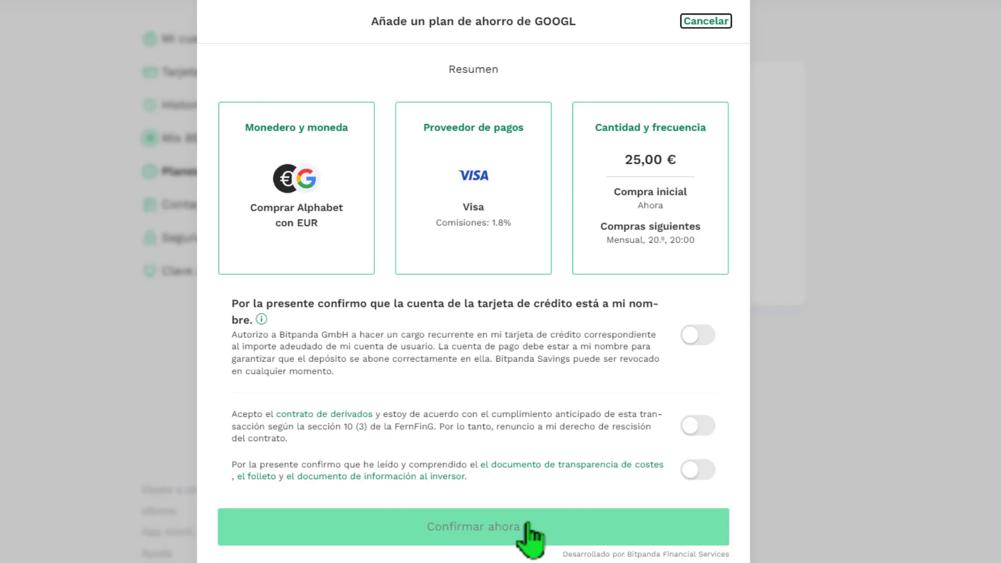
pyautogui.click(699, 334)
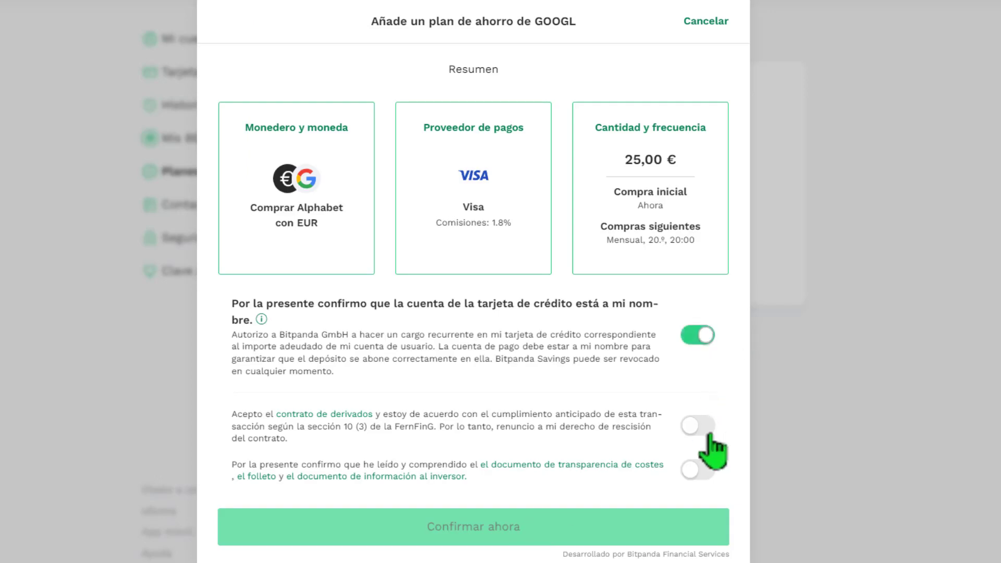
pyautogui.click(699, 426)
pyautogui.click(699, 470)
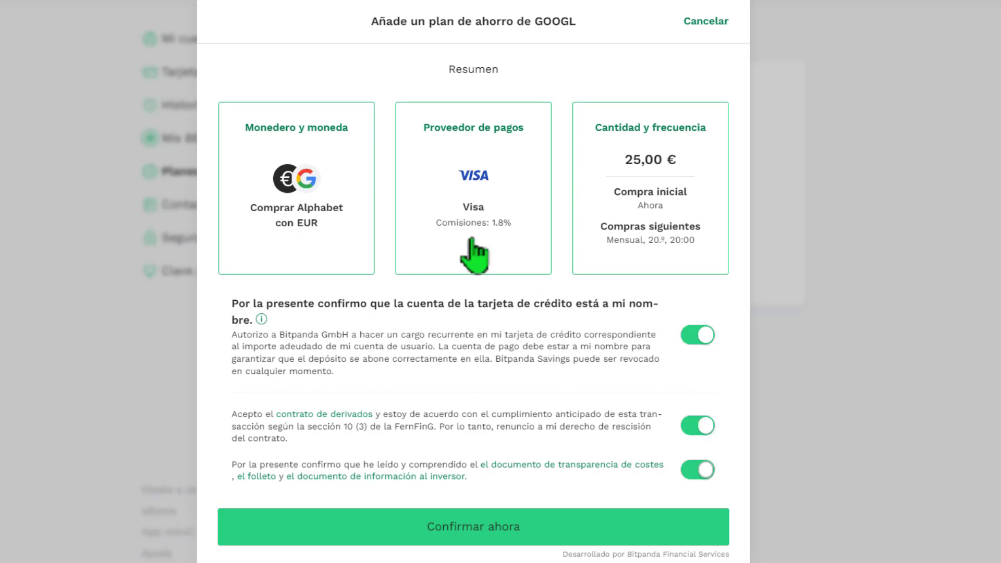
pyautogui.click(440, 540)
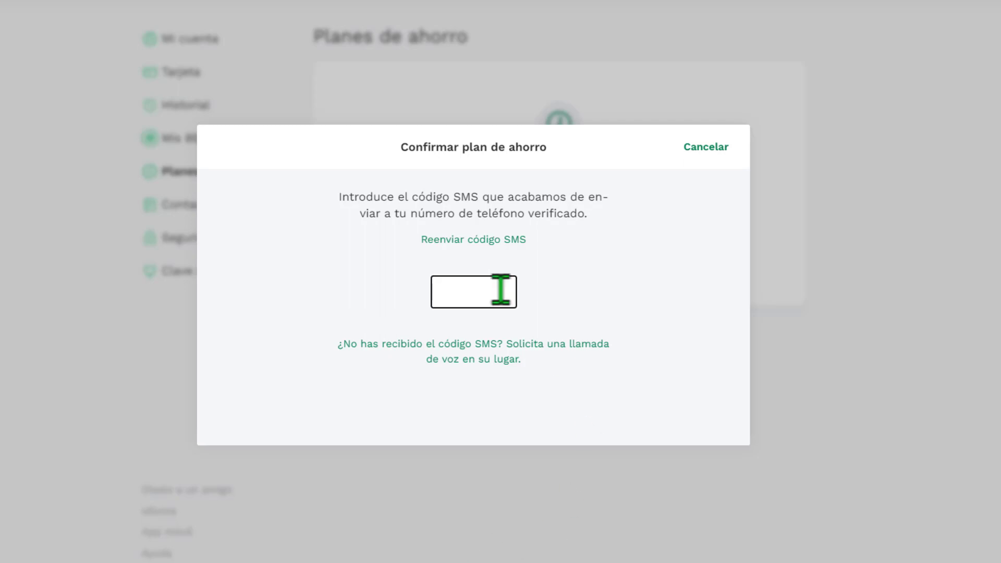
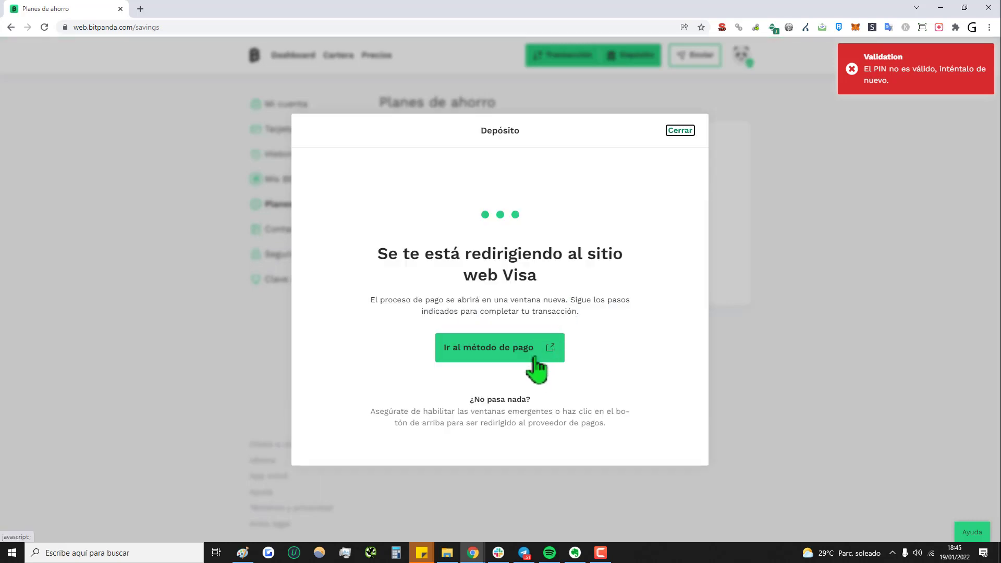
# Step: Enter the SMS verification code, open the Worldpay card payment page, then return to Planes de ahorro
pyautogui.click(533, 351)
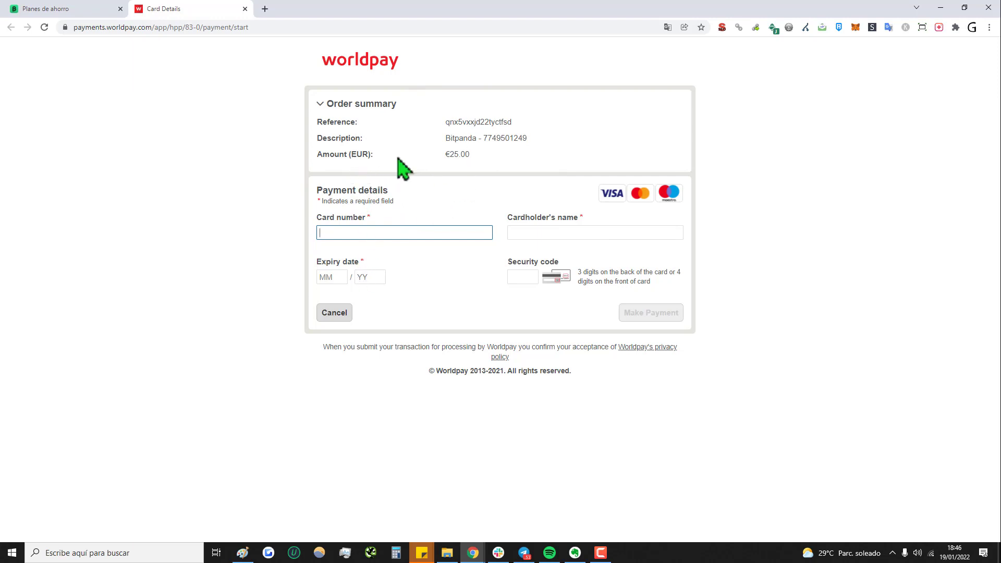
pyautogui.click(28, 9)
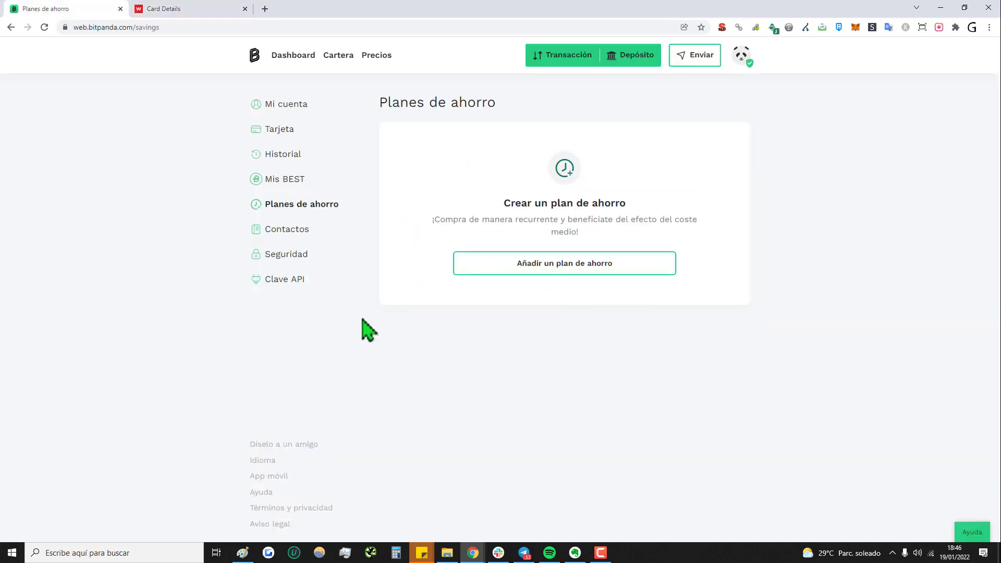